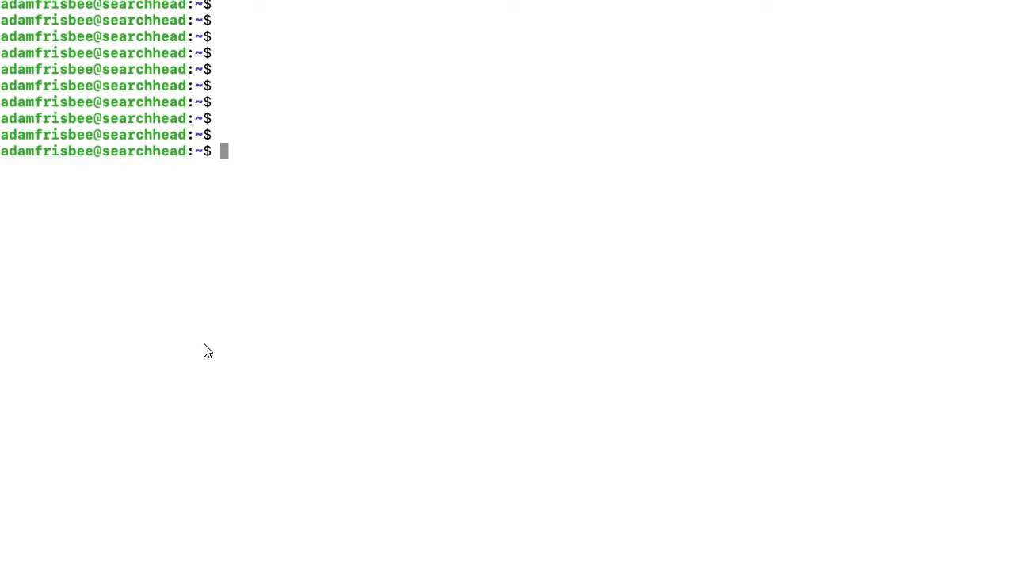
# Move into /opt/splunk/etc and list its contents
pyautogui.write('cd /opt')
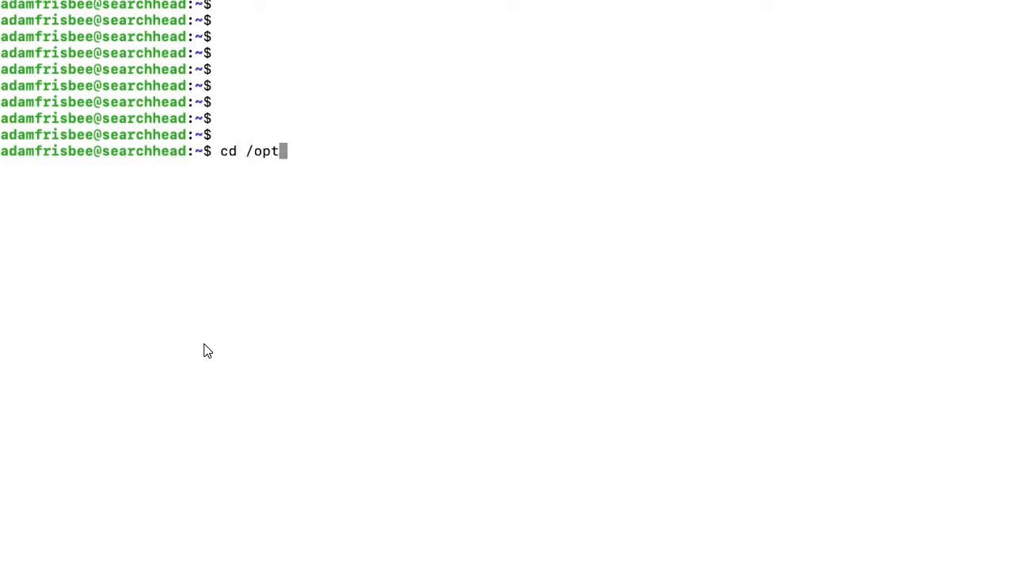
pyautogui.write('/splunk/')
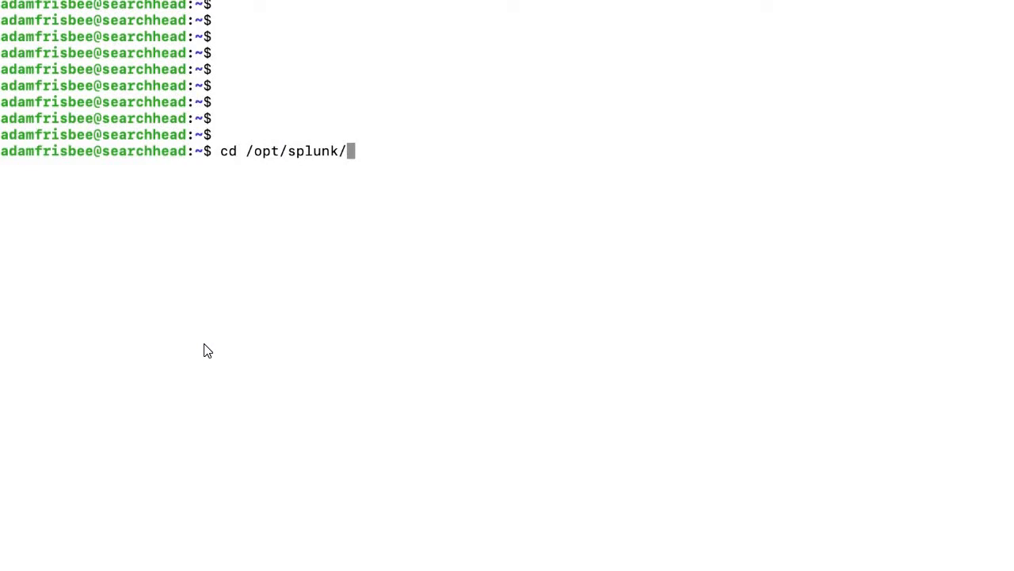
pyautogui.write('etc')
pyautogui.press('Return')
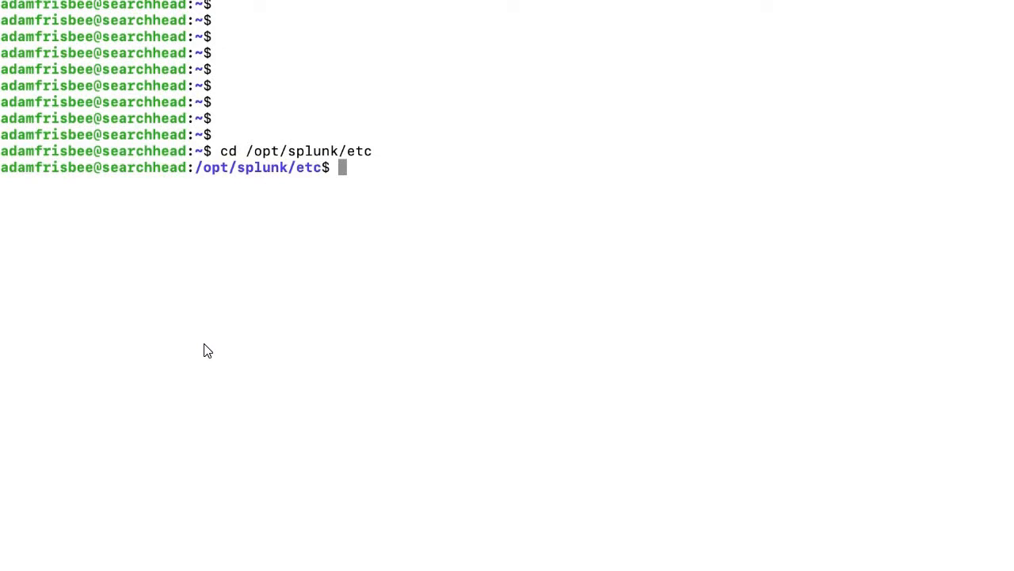
pyautogui.write('cd')
pyautogui.press('BackSpace')
pyautogui.press('BackSpace')
pyautogui.write('ls')
pyautogui.press('Return')
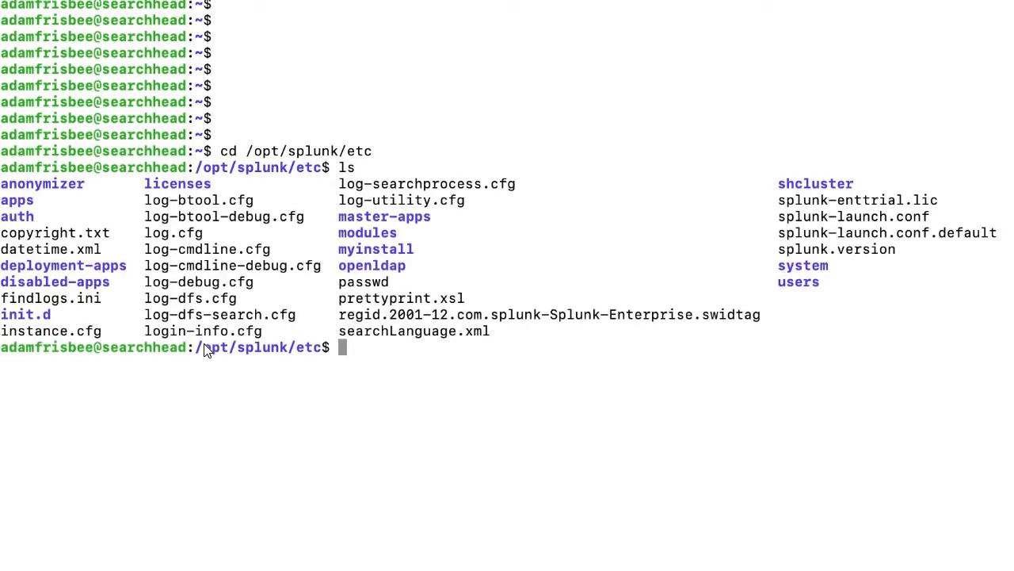
# Enter deployment-apps and list it, showing only a README file
pyautogui.write('c')
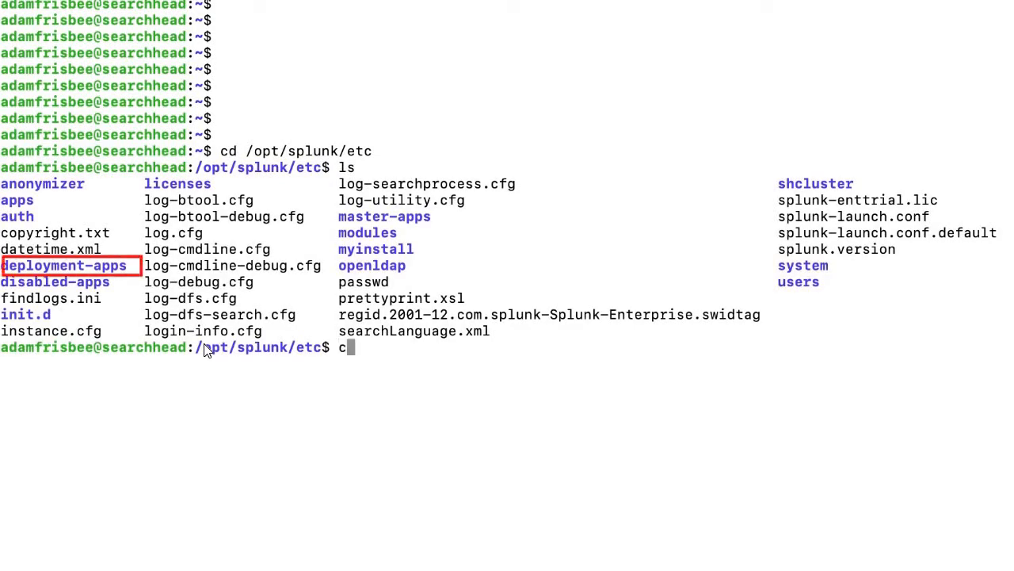
pyautogui.write('d deployment-apps')
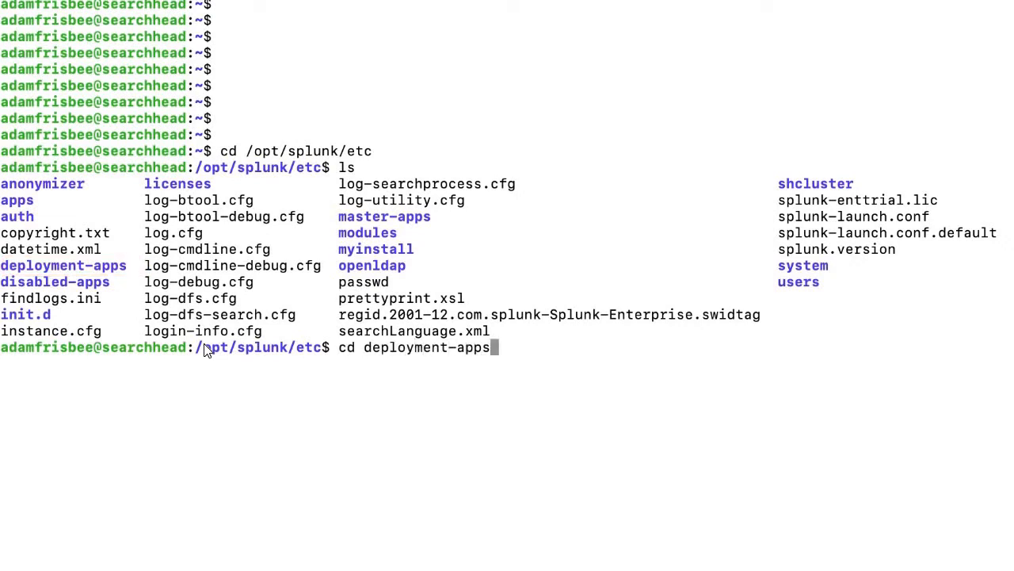
pyautogui.press('Return')
pyautogui.write('ls')
pyautogui.press('Return')
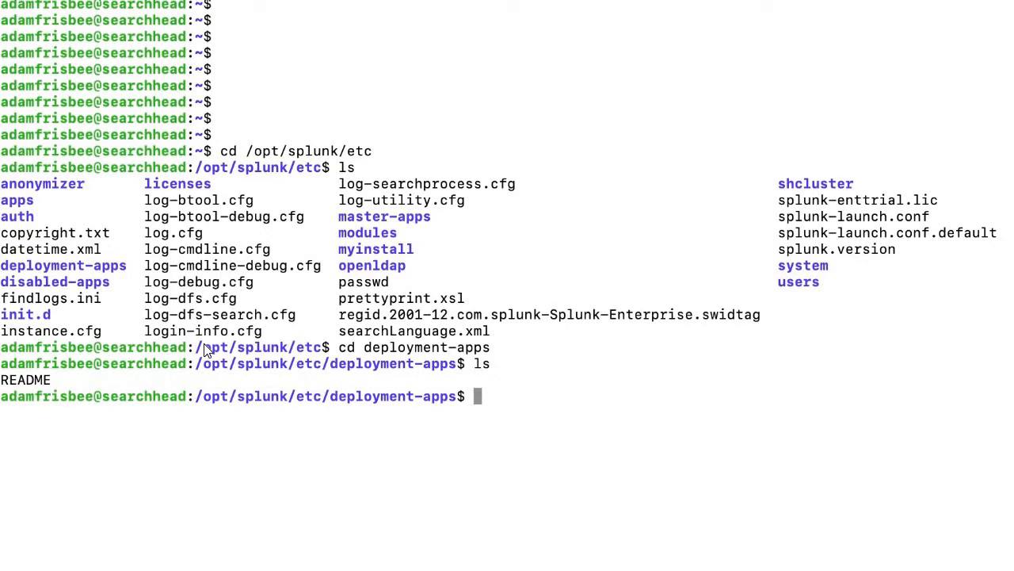
# Create a 'test' folder in deployment-apps with sudo and confirm it exists
pyautogui.write('sudo mkdir test')
pyautogui.press('Return')
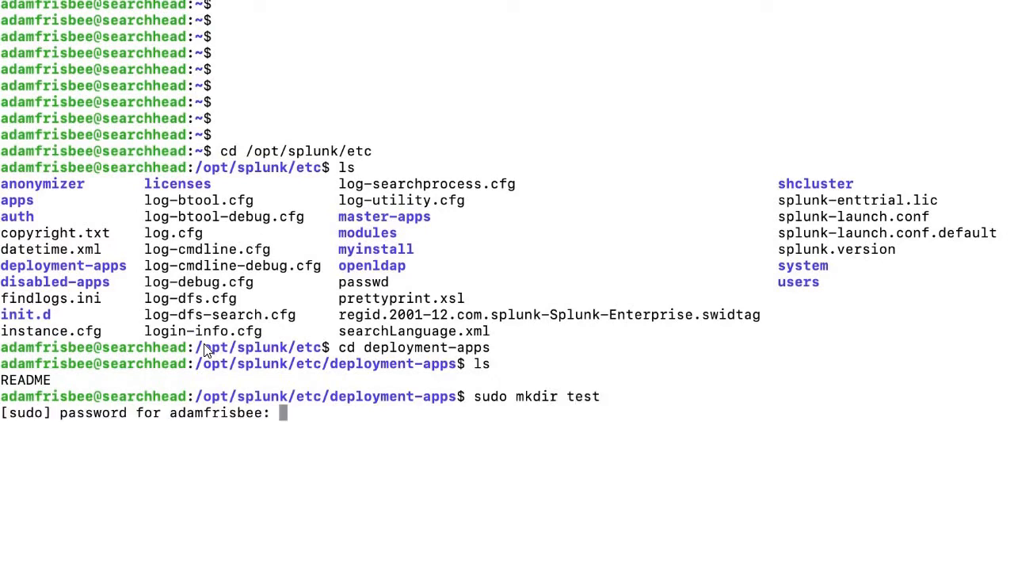
pyautogui.press('Return')
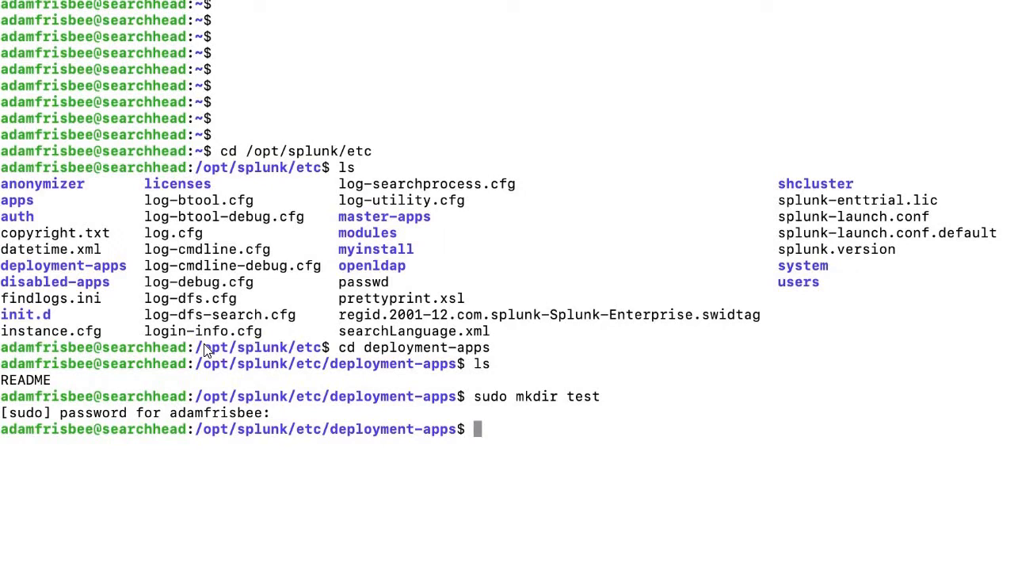
pyautogui.write('ls')
pyautogui.press('Return')
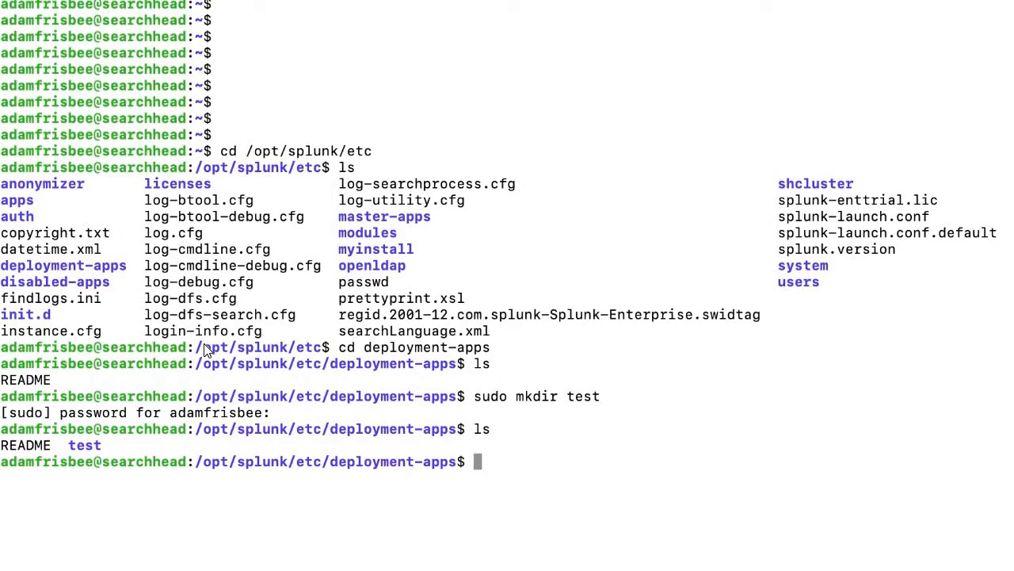
# From /opt/splunk/bin, reload the deploy-server, logging in with the Splunk admin account
pyautogui.write('cd ..')
pyautogui.press('Return')
pyautogui.write('cd ..')
pyautogui.press('Return')
pyautogui.write('cd bin')
pyautogui.press('Return')
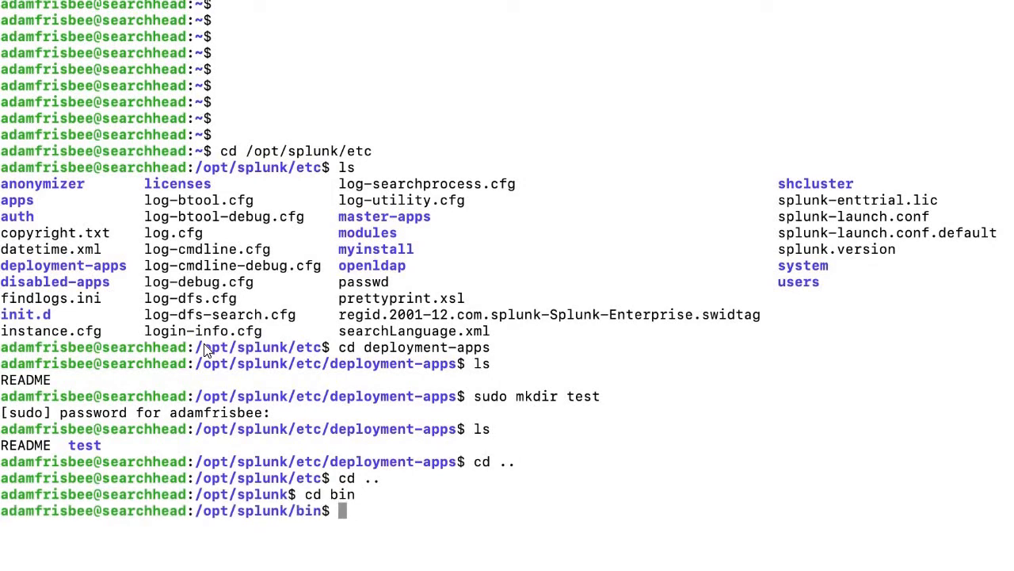
pyautogui.write('sudo ./splunk reload deploy-server')
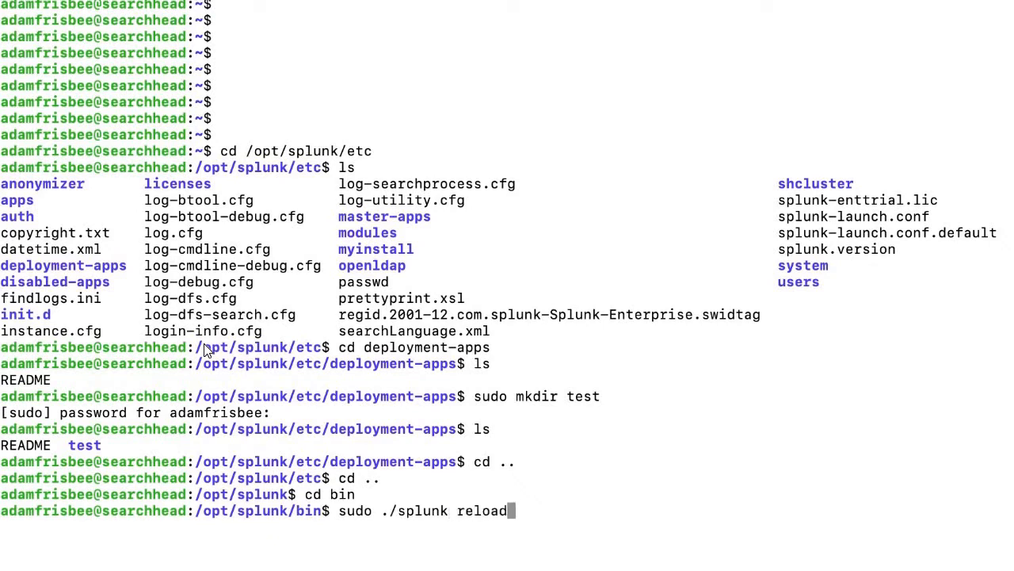
pyautogui.press('Return')
pyautogui.write('admin')
pyautogui.press('Return')
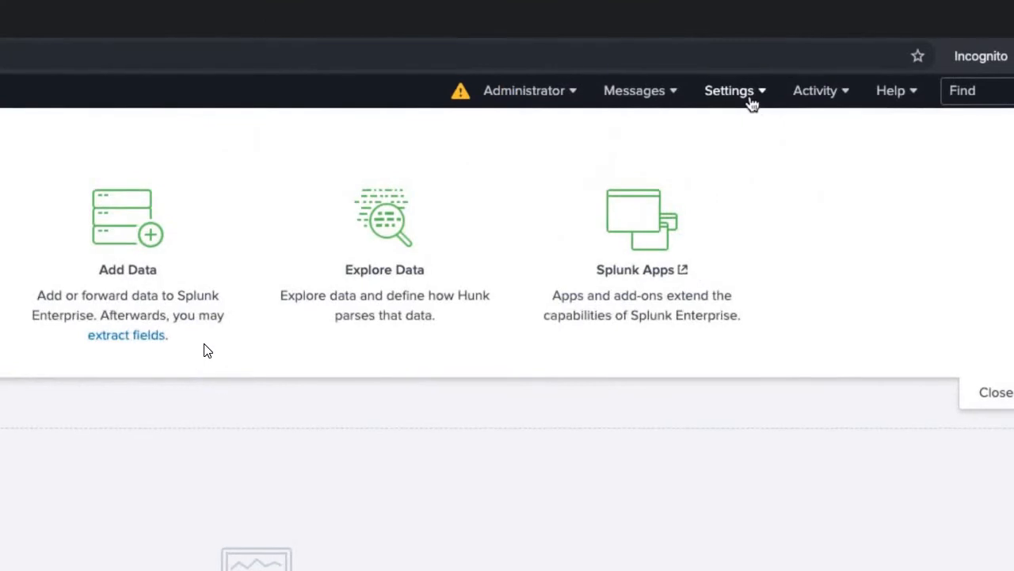
# Open Forwarder Management from Settings and view the Apps (1) tab listing test
pyautogui.click(750, 98)
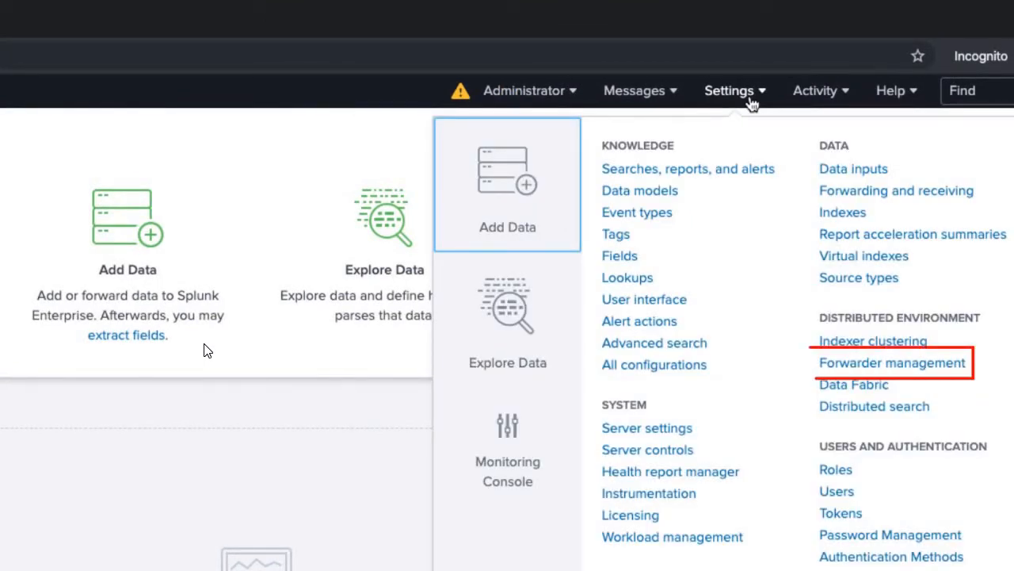
pyautogui.click(852, 363)
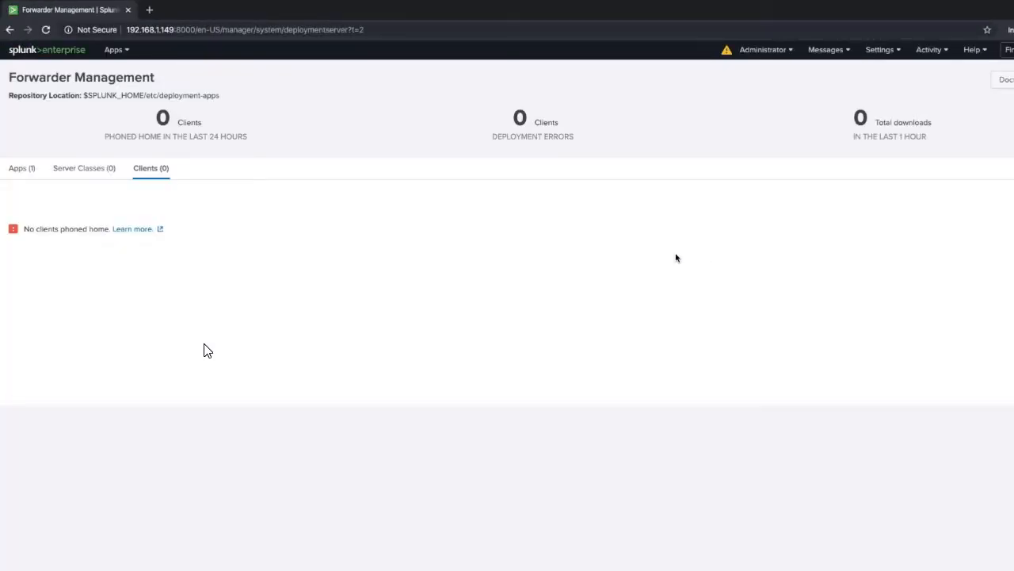
pyautogui.click(22, 171)
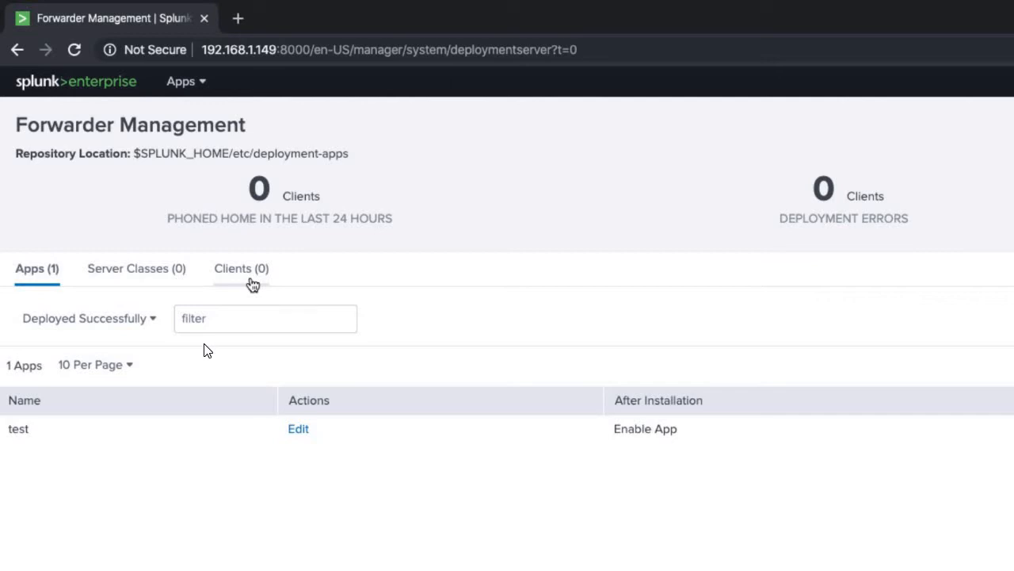
# Create a new server class named Linux_Heavy_Forwarders from the Server Classes tab
pyautogui.click(135, 272)
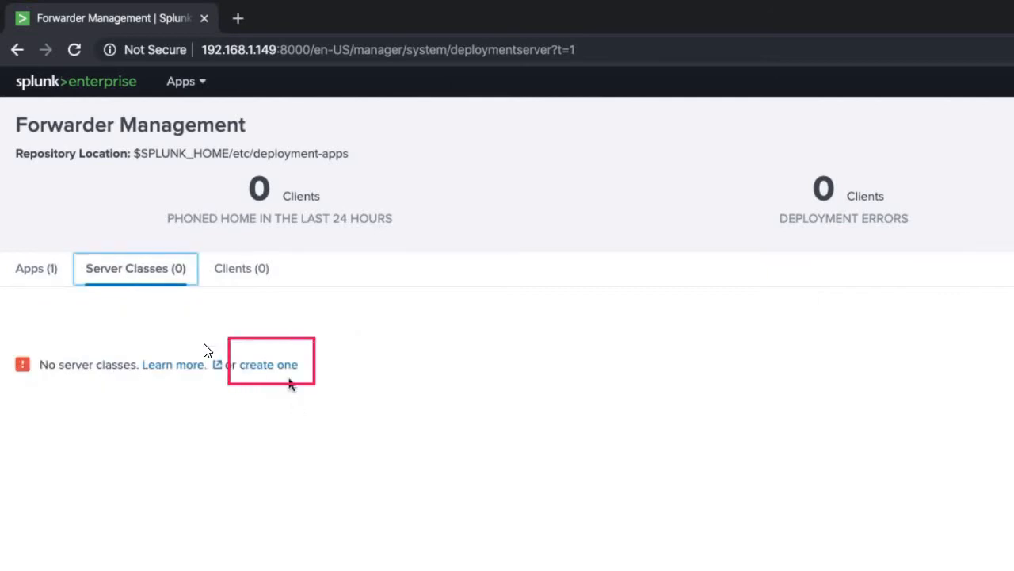
pyautogui.click(284, 367)
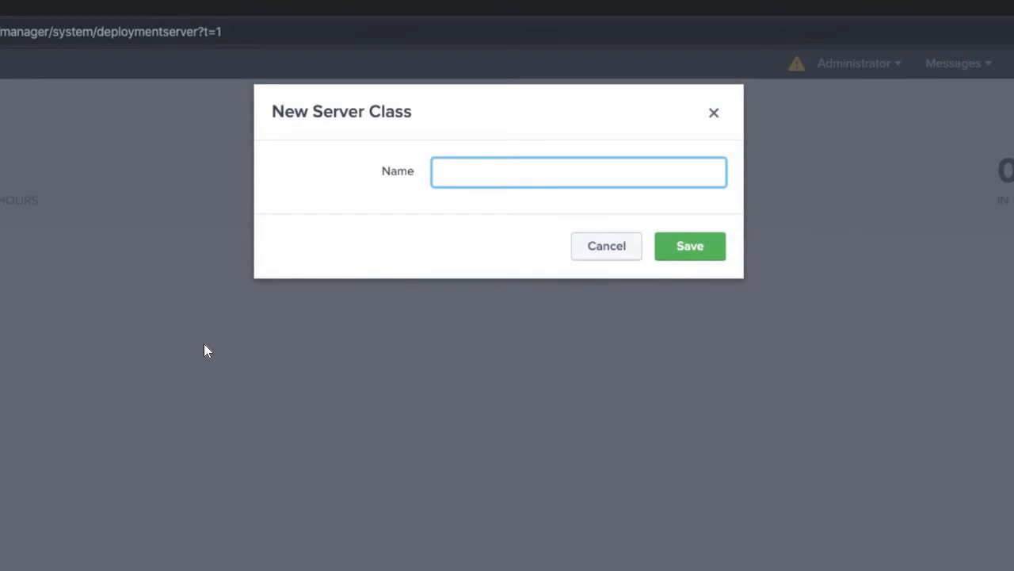
pyautogui.write('Linux_Heavy_Forwarders')
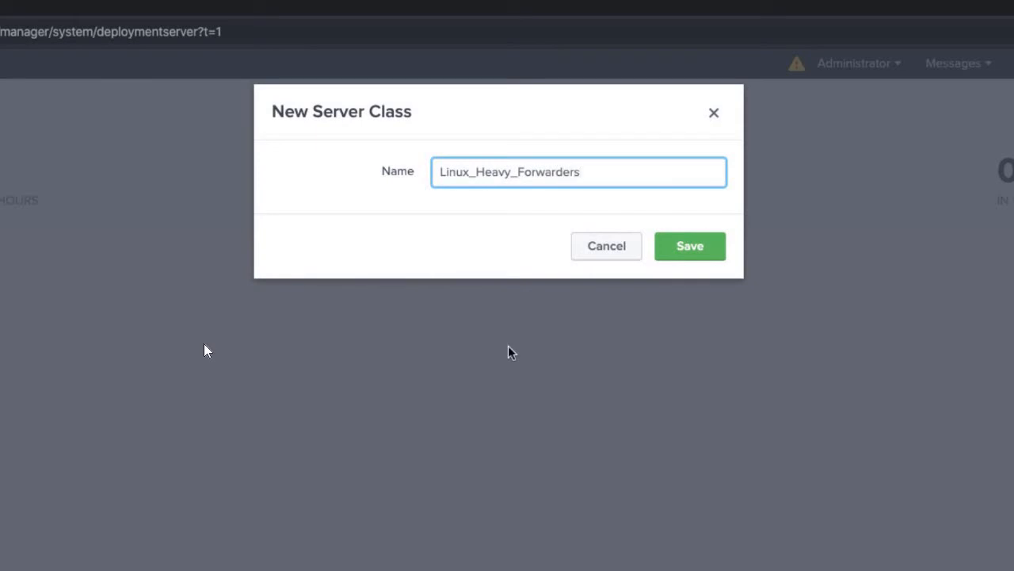
pyautogui.press('Return')
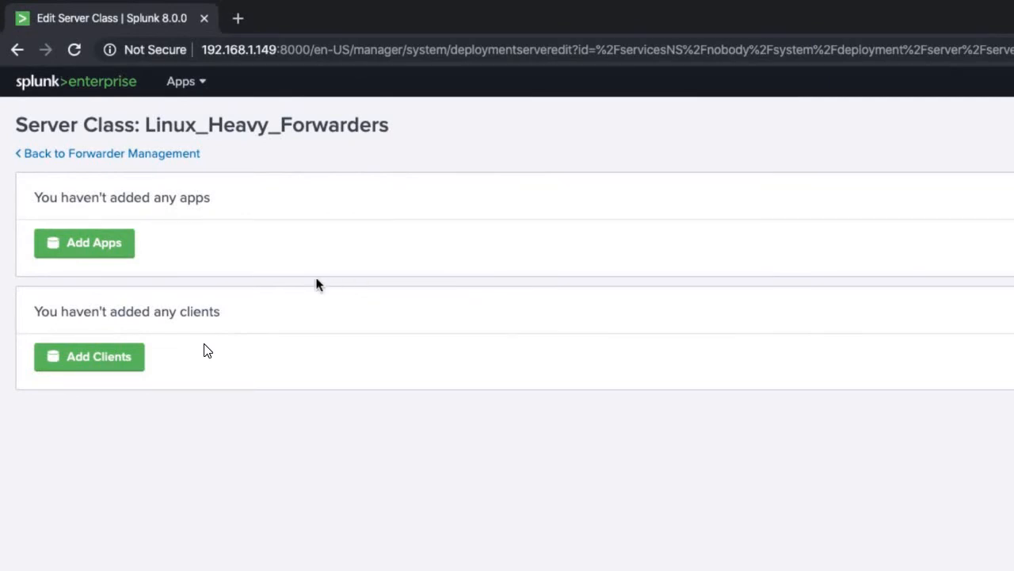
# Add the test app to Linux_Heavy_Forwarders, save, and go back to Forwarder Management
pyautogui.click(86, 253)
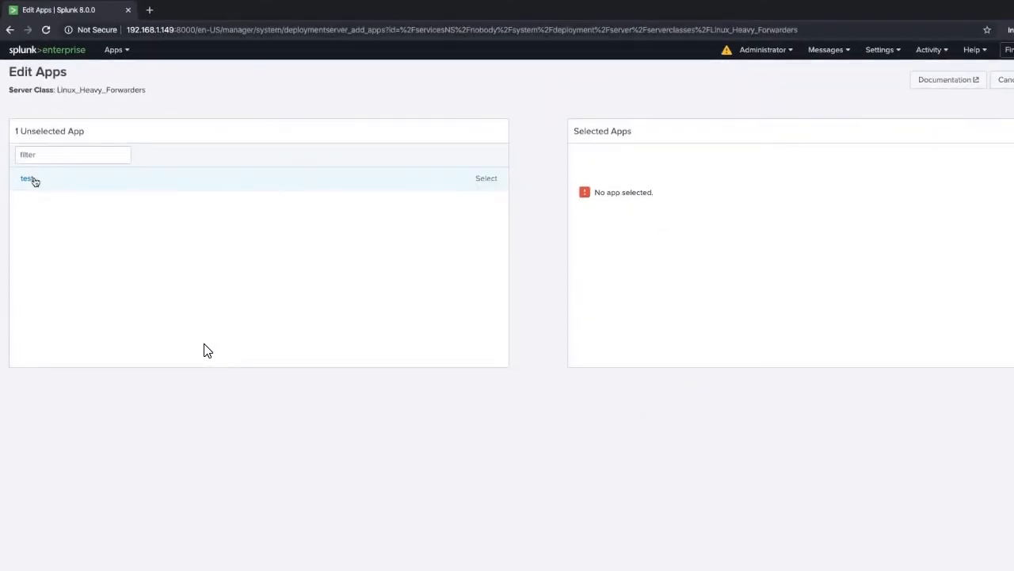
pyautogui.click(25, 179)
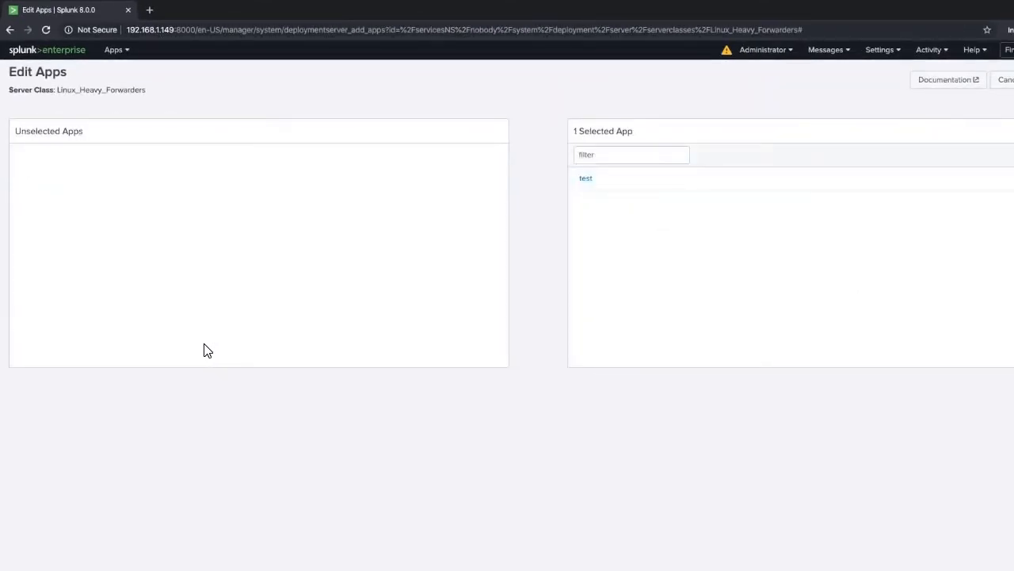
pyautogui.click(1013, 80)
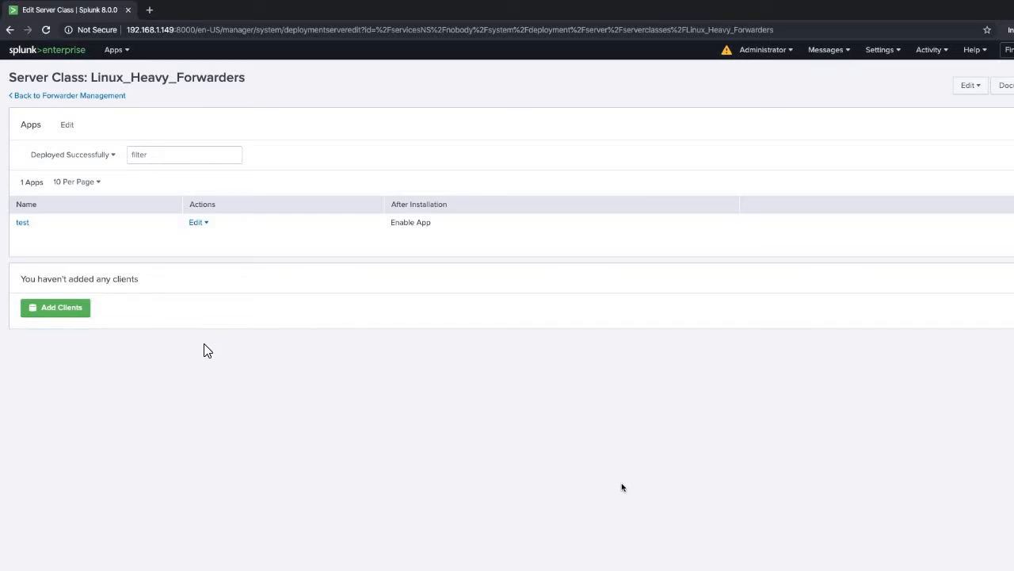
pyautogui.click(69, 96)
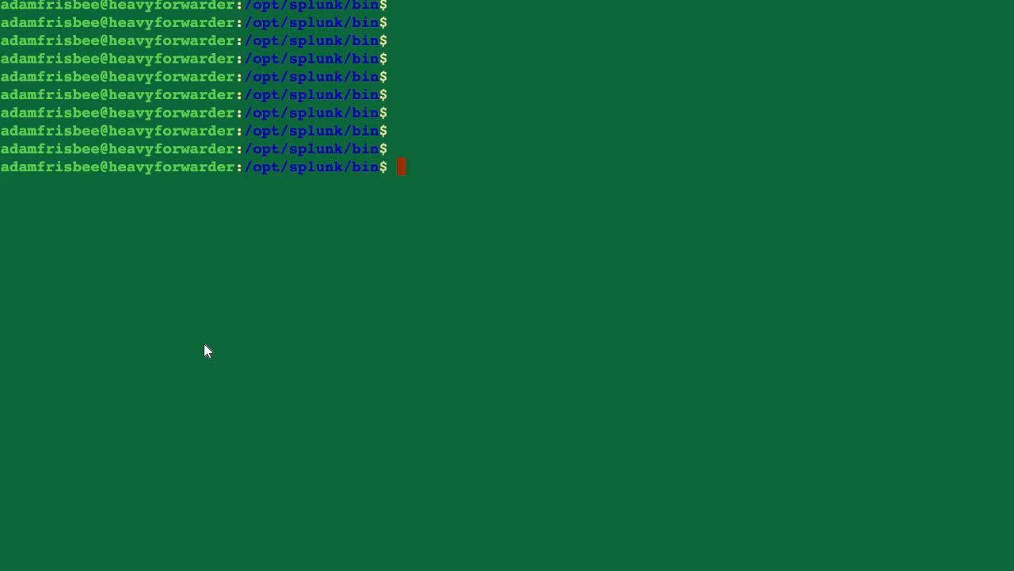
# Set the forwarder's deploy-poll to 192.168.1.142:8089, authenticating with the Splunk admin account
pyautogui.write('sudo ./splunk set deplo')
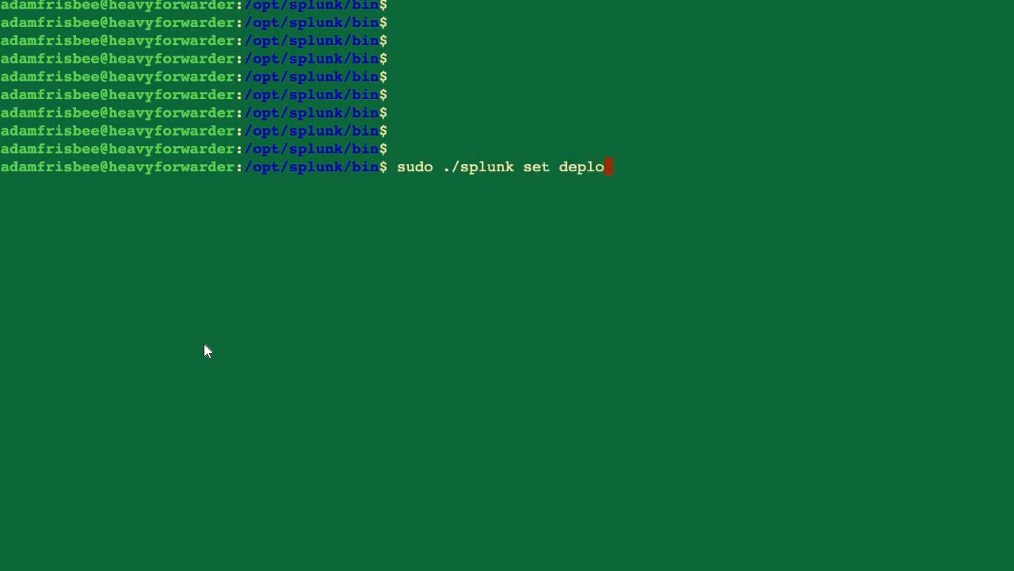
pyautogui.write('y-poll 192.168.1.')
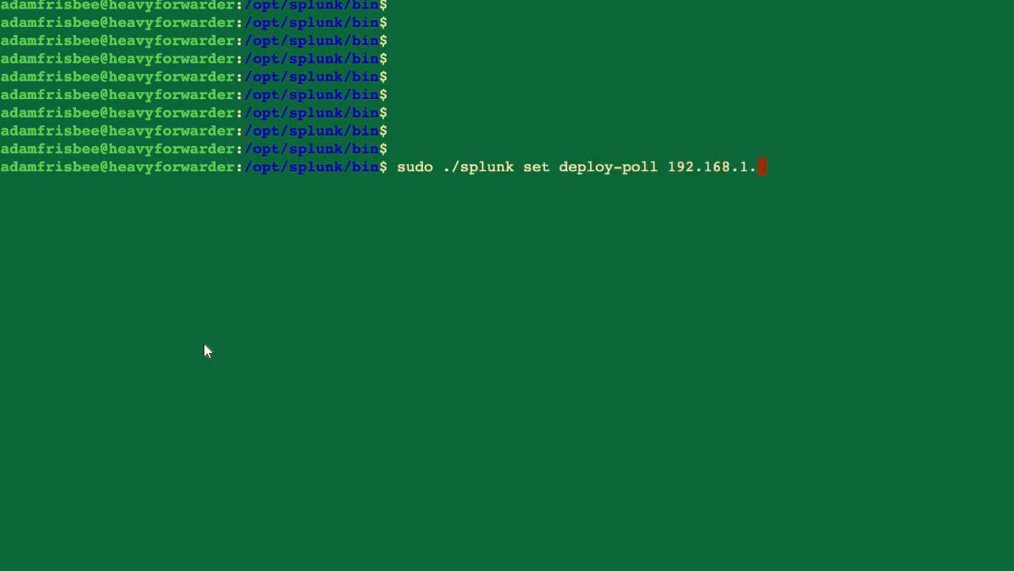
pyautogui.write('142:8089')
pyautogui.press('Return')
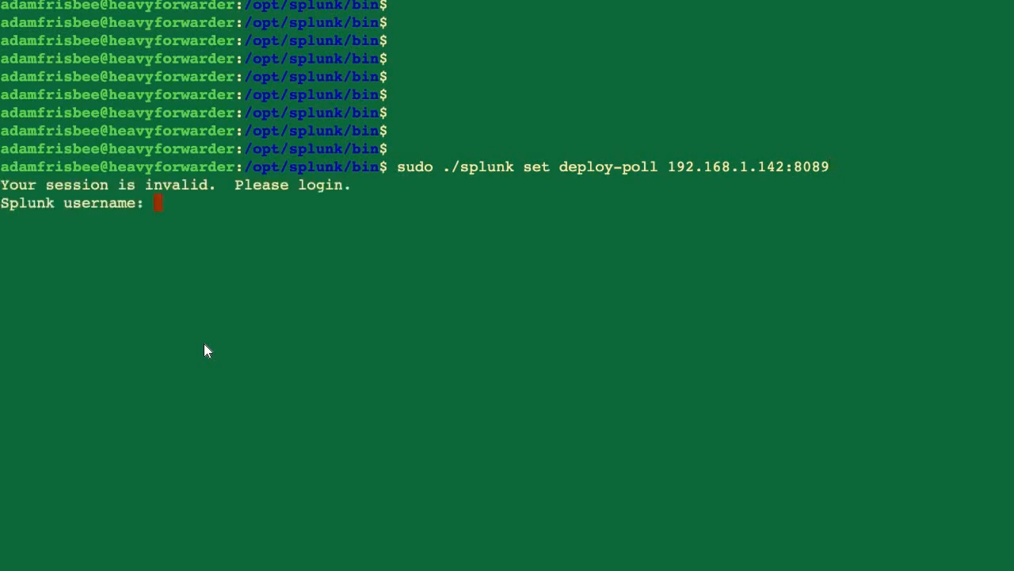
pyautogui.write('admin')
pyautogui.press('Return')
pyautogui.press('Return')
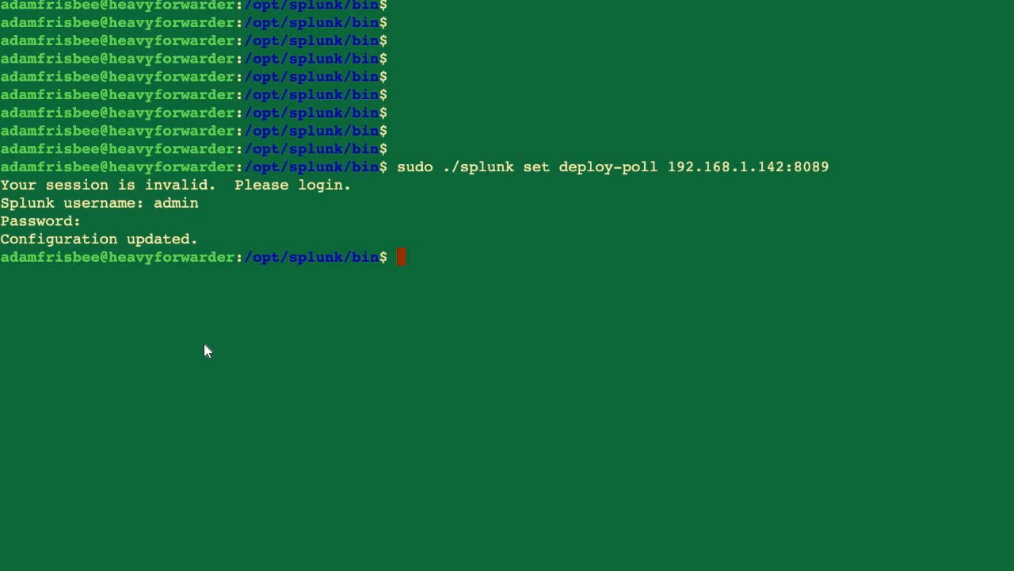
pyautogui.write('sudo ./splunk restart')
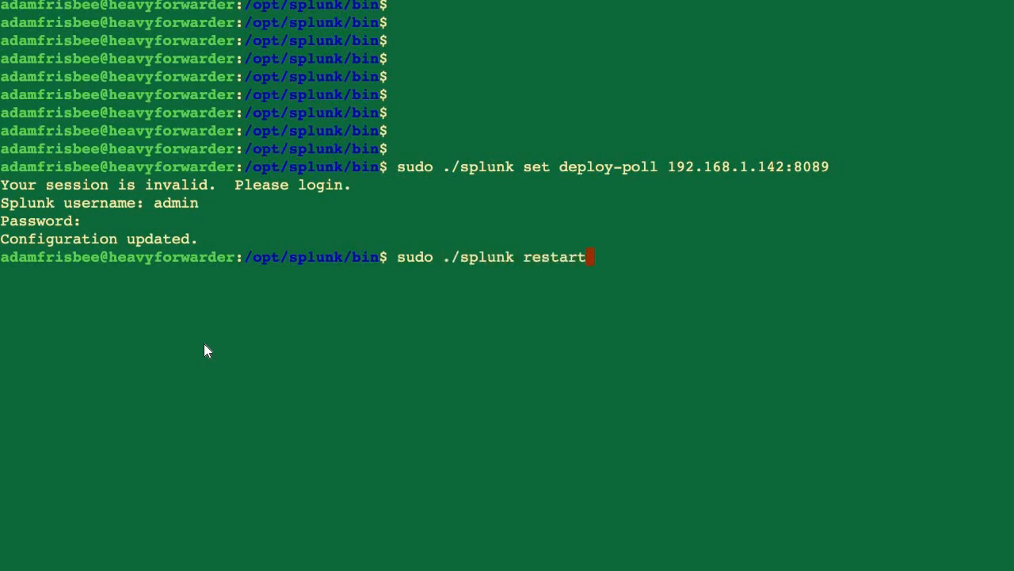
# Run sudo ./splunk restart on the heavy forwarder
pyautogui.press('Return')
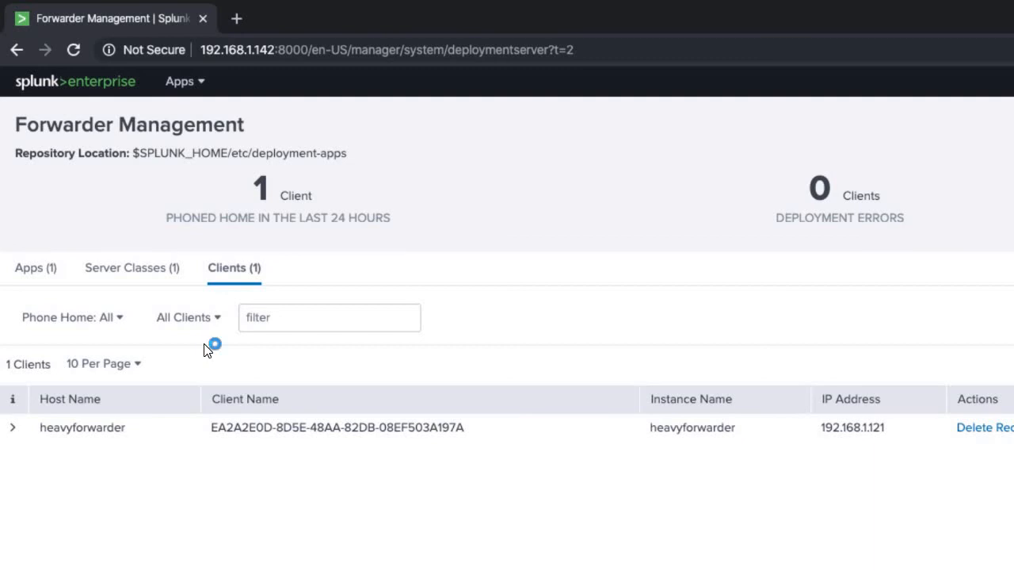
# Open Linux_Heavy_Forwarders from the Server Classes list
pyautogui.click(138, 278)
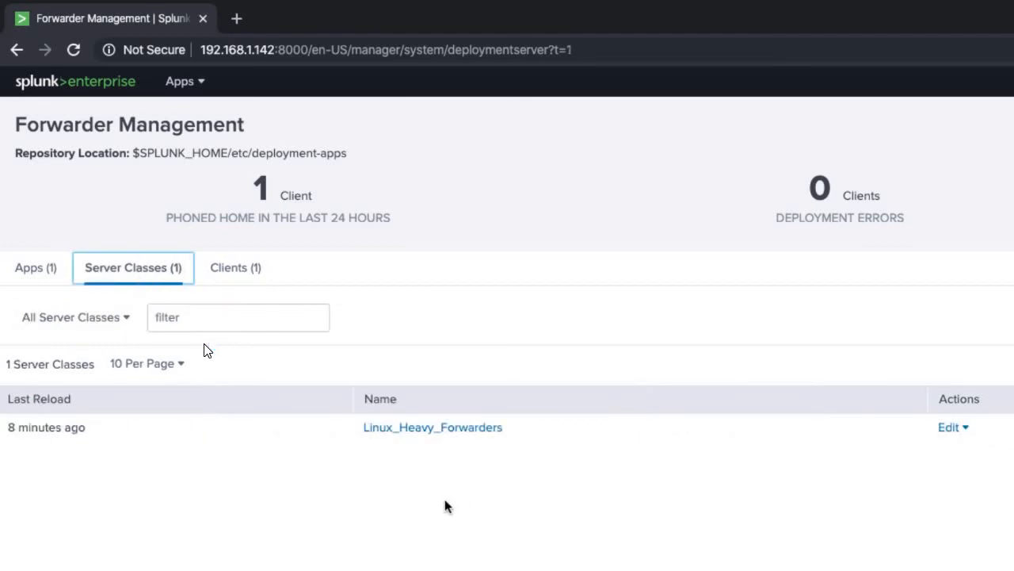
pyautogui.click(462, 429)
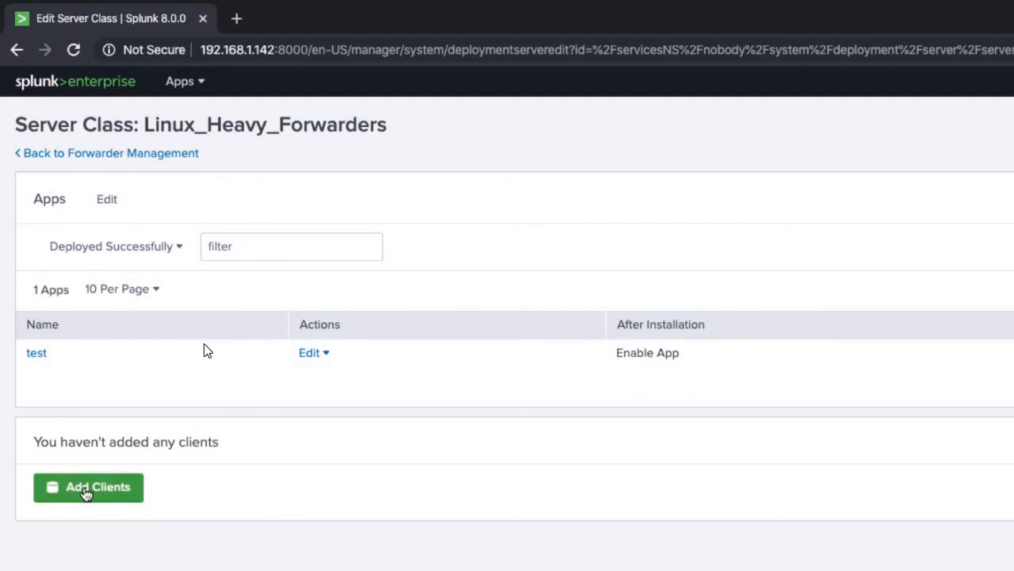
# Whitelist client 192.168.1.121 in the server class, then list the forwarder's apps showing test
pyautogui.click(86, 489)
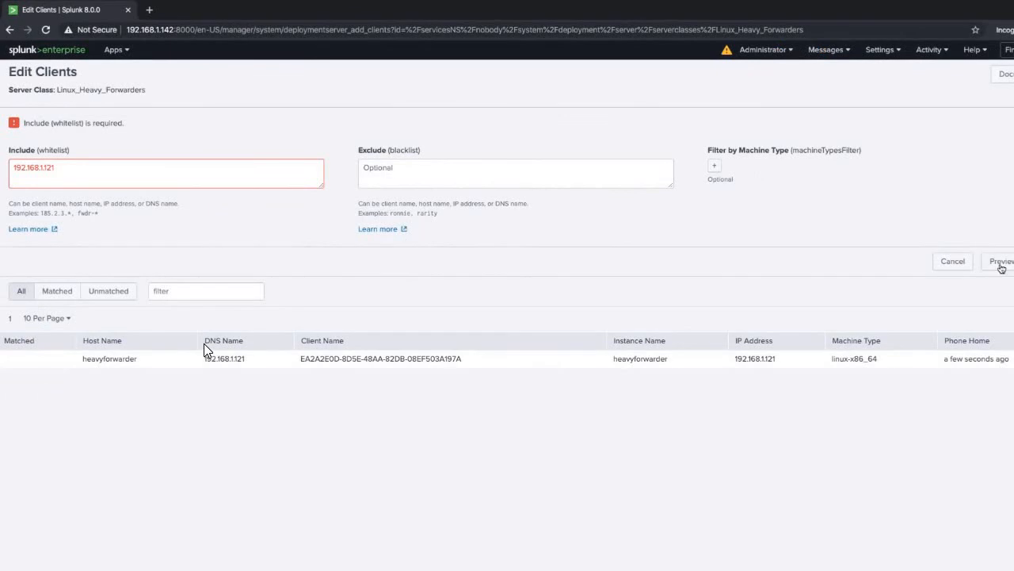
pyautogui.click(1002, 265)
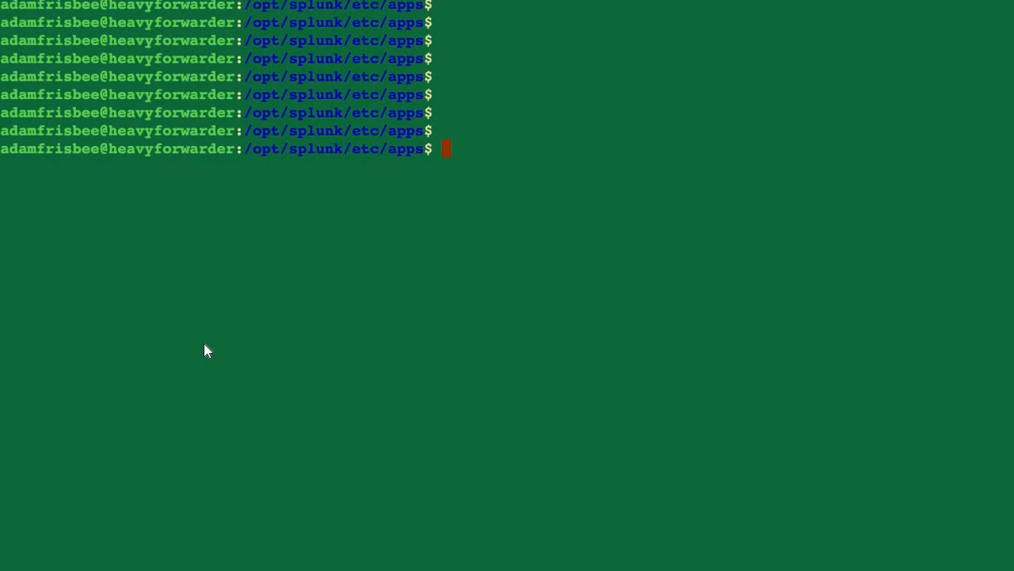
pyautogui.write('ls')
pyautogui.press('Return')
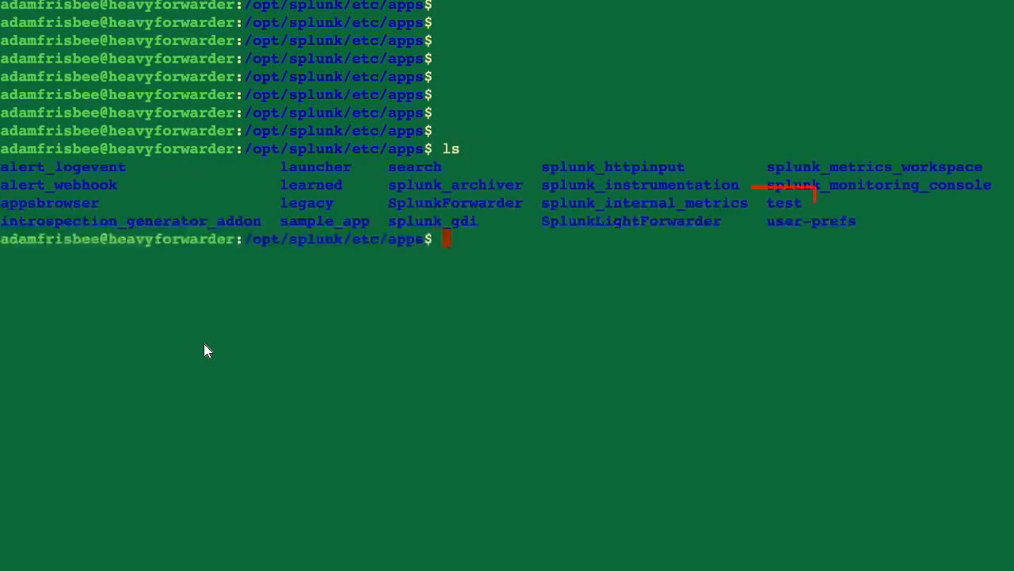